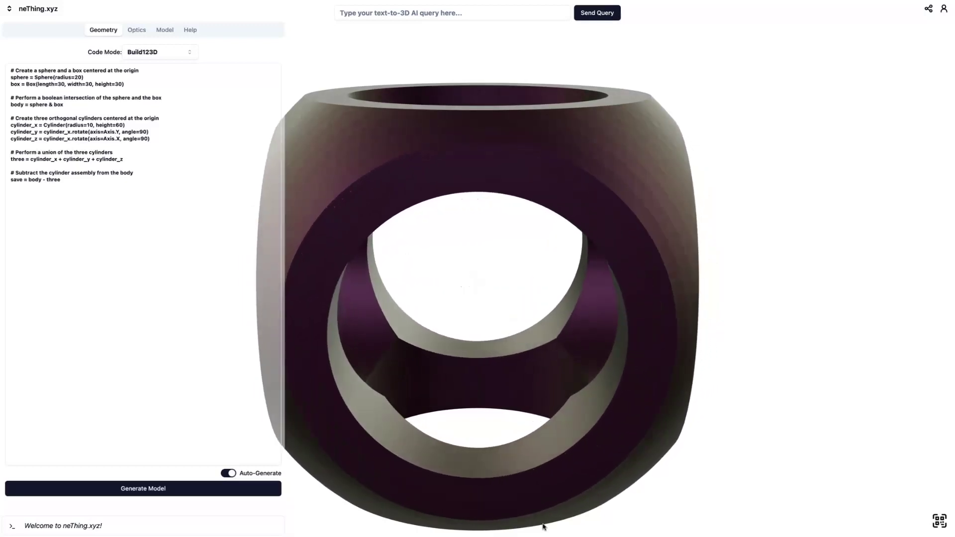
Step: Generate a 3D model from the text query "a hex nut" and display the QR code for viewing it
left_click_drag(430, 281, 476, 278)
left_click(418, 17)
type("a hex")
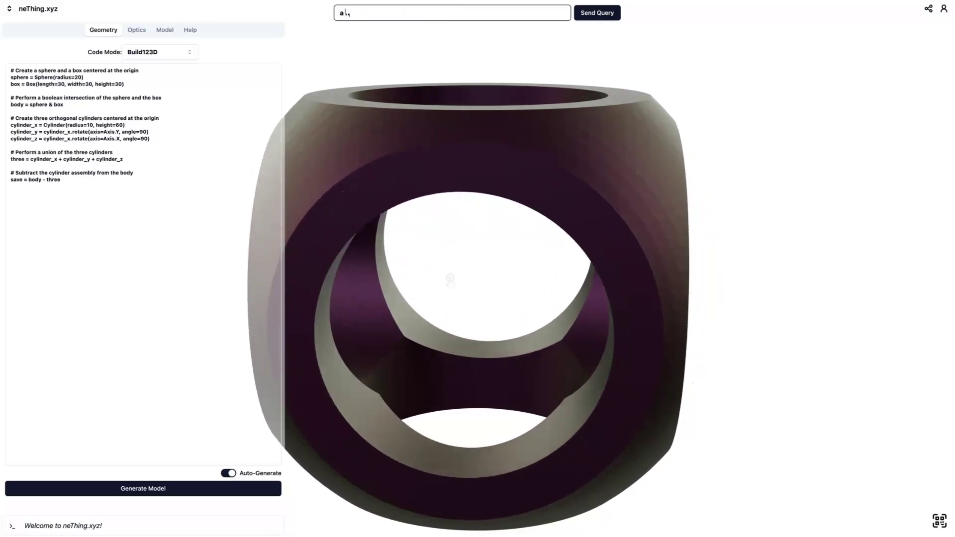
type(" nut")
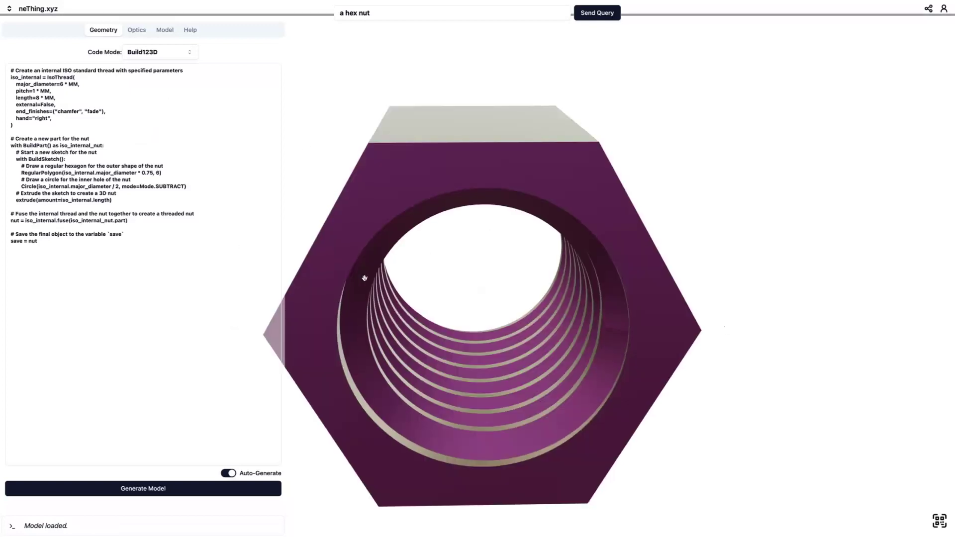
left_click_drag(436, 208, 562, 162)
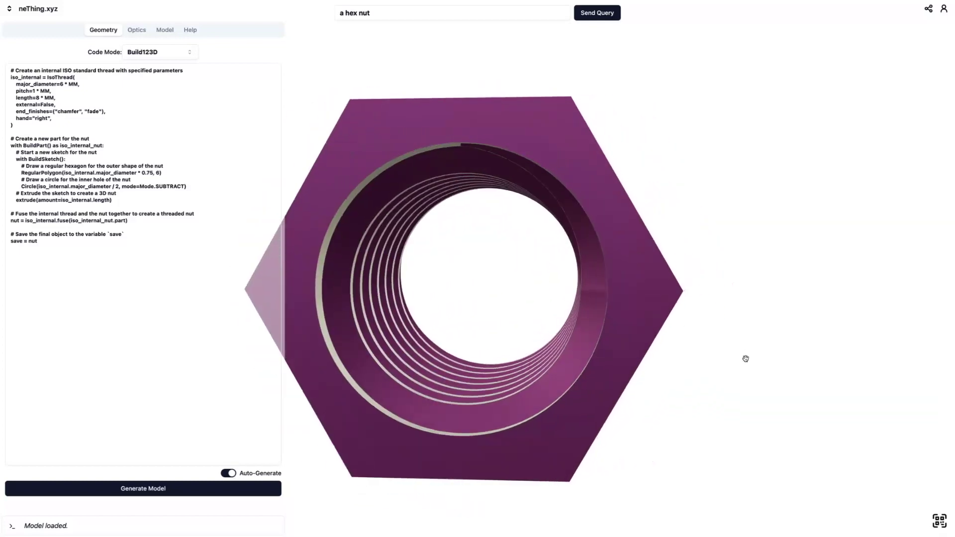
left_click(939, 522)
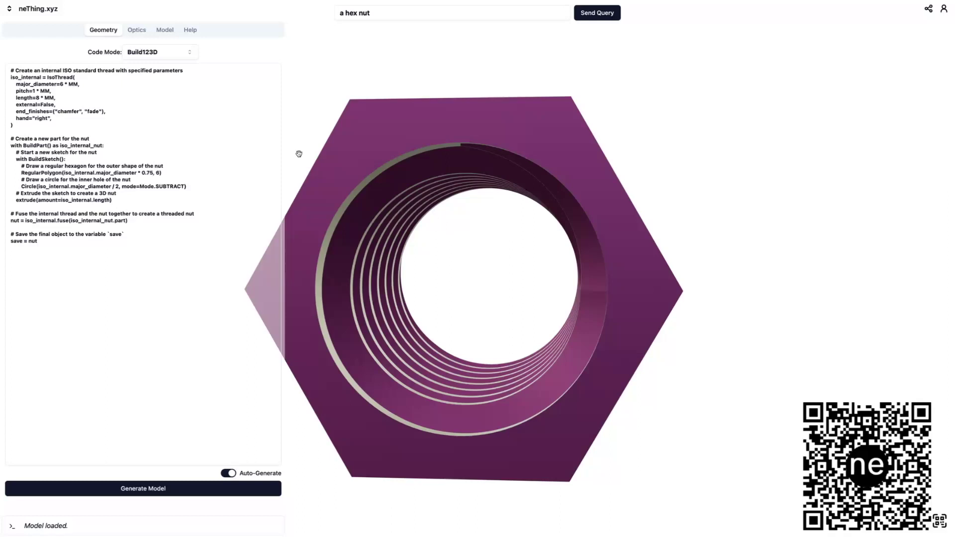
Step: Set the hex nut's material color to #0000ff and apply it to the model
left_click(137, 35)
left_click(44, 88)
key("BackSpace")
key("BackSpace")
type("ff")
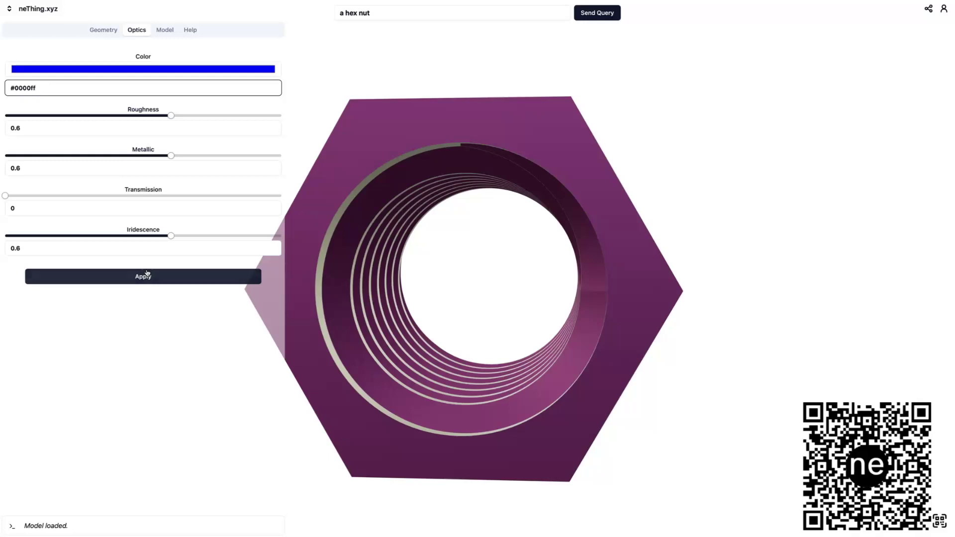
left_click(145, 276)
left_click_drag(486, 177, 398, 185)
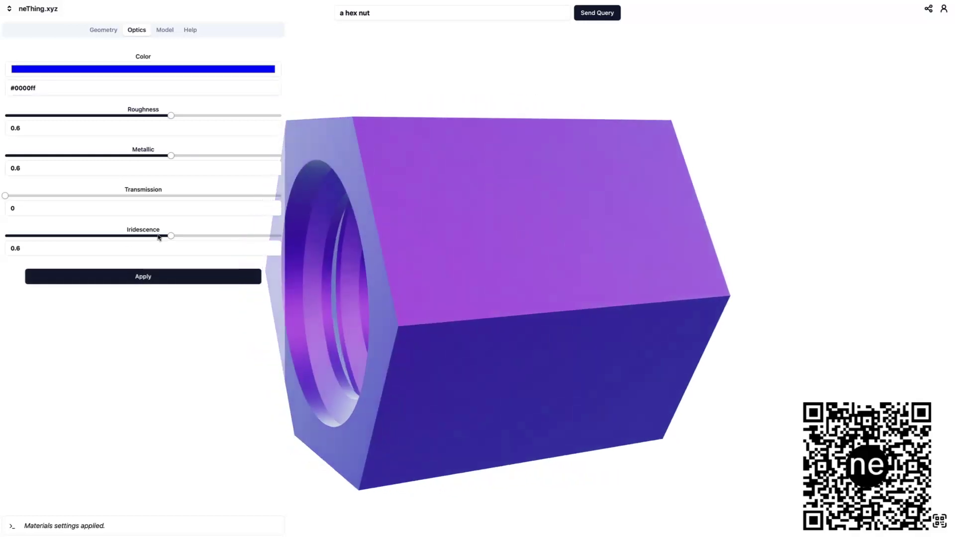
Step: Set the nut's iridescence to 0.1, metallic to 0.9 and roughness to 0.15, applying the material after each change
left_click_drag(171, 235, 32, 235)
left_click(59, 276)
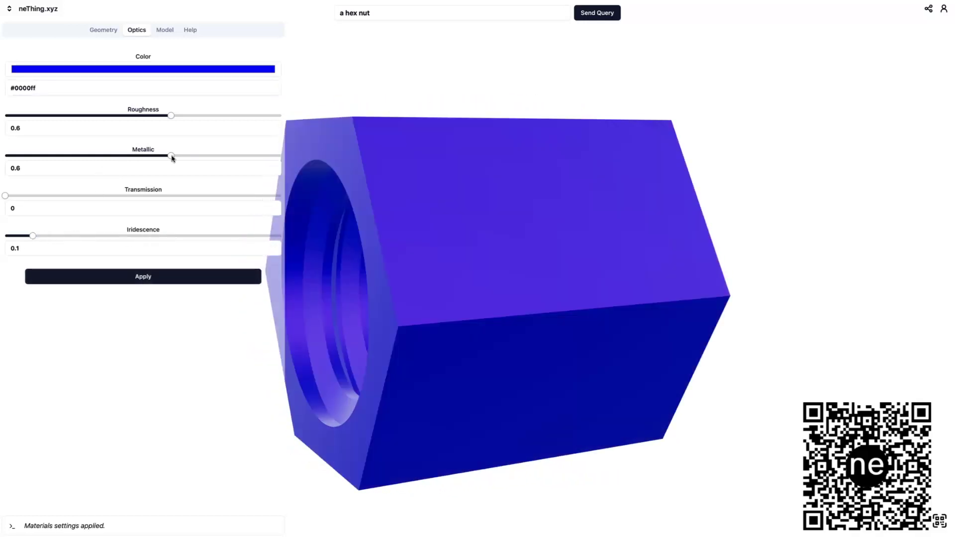
left_click_drag(171, 156, 253, 155)
left_click(189, 278)
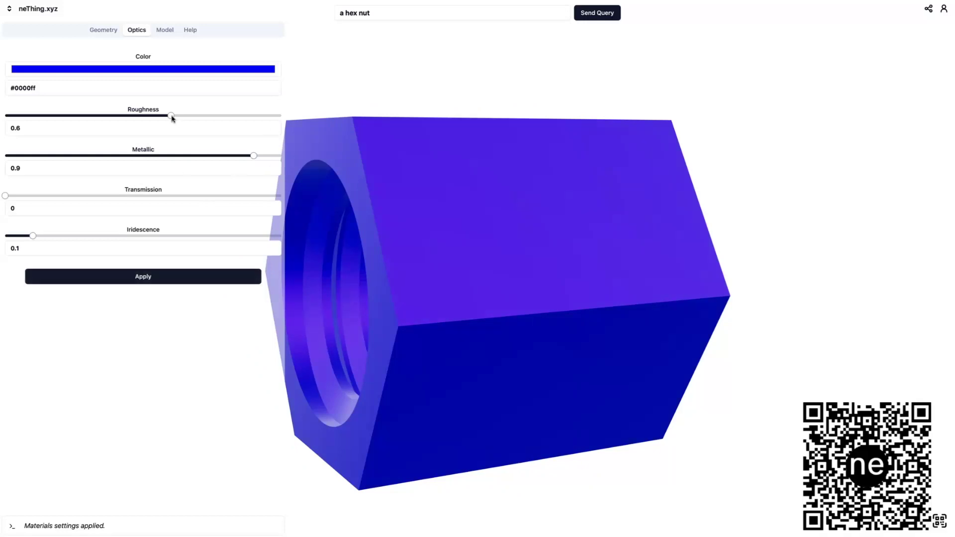
left_click_drag(171, 115, 46, 115)
left_click(92, 279)
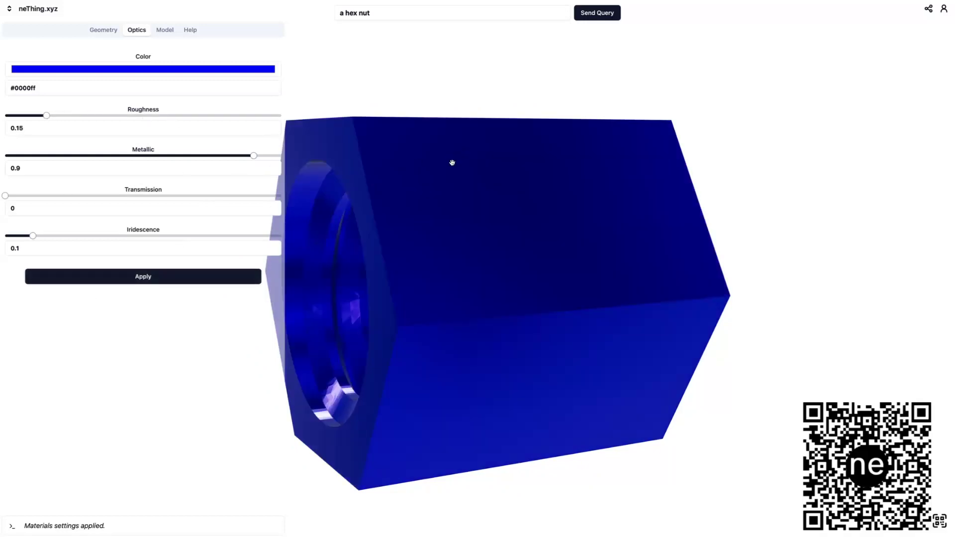
left_click_drag(422, 179, 505, 170)
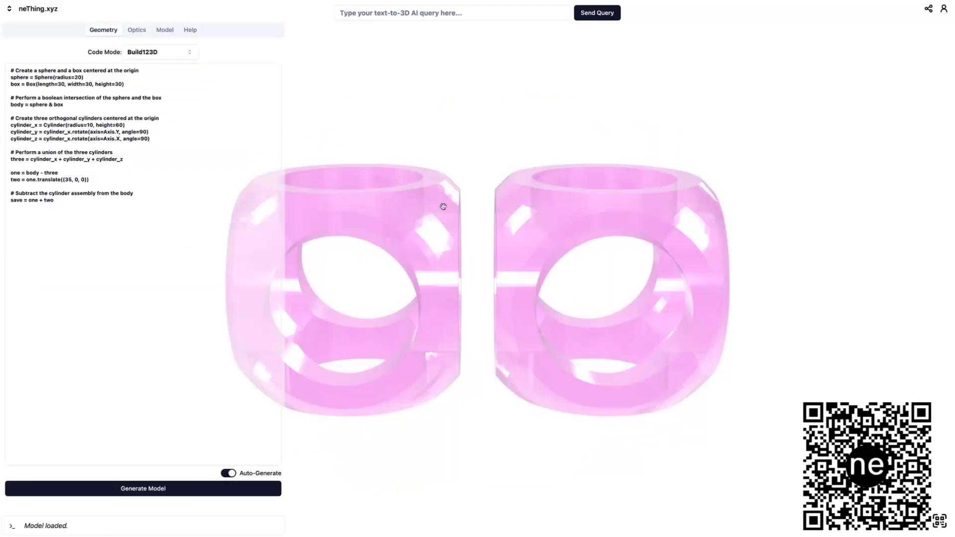
left_click_drag(443, 207, 506, 217)
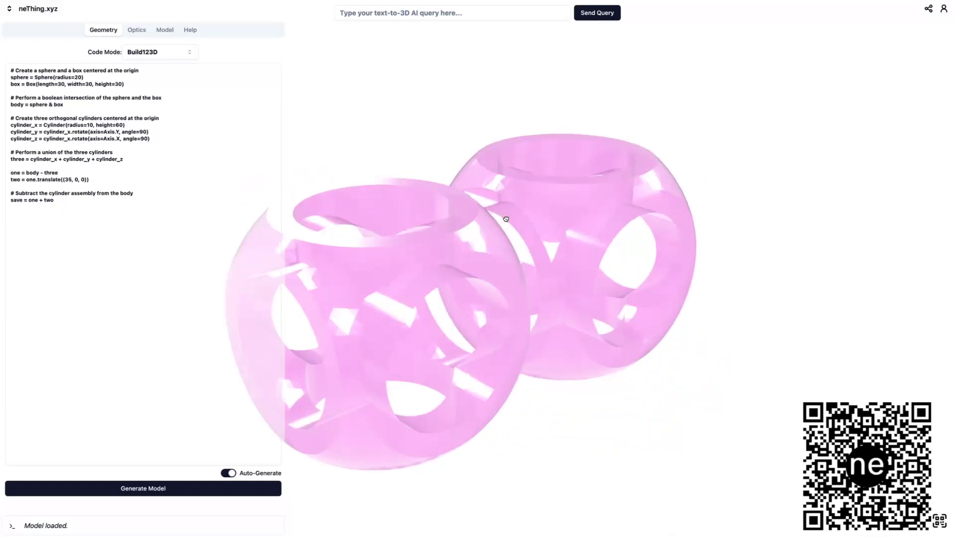
left_click(165, 31)
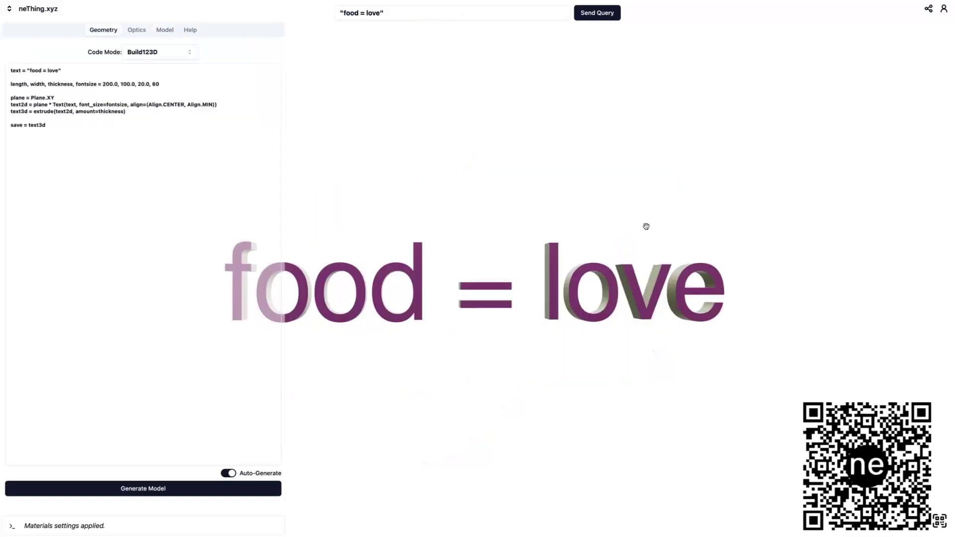
Step: Replace the "food = love" string in the geometry code with "i love mom", regenerate the 3D text and share the model
left_click_drag(657, 273, 637, 245)
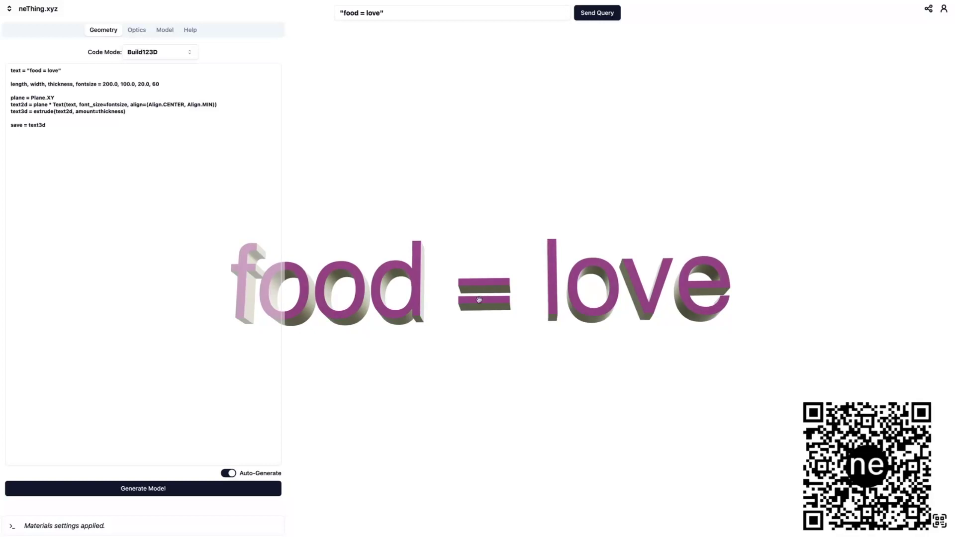
left_click_drag(482, 273, 494, 298)
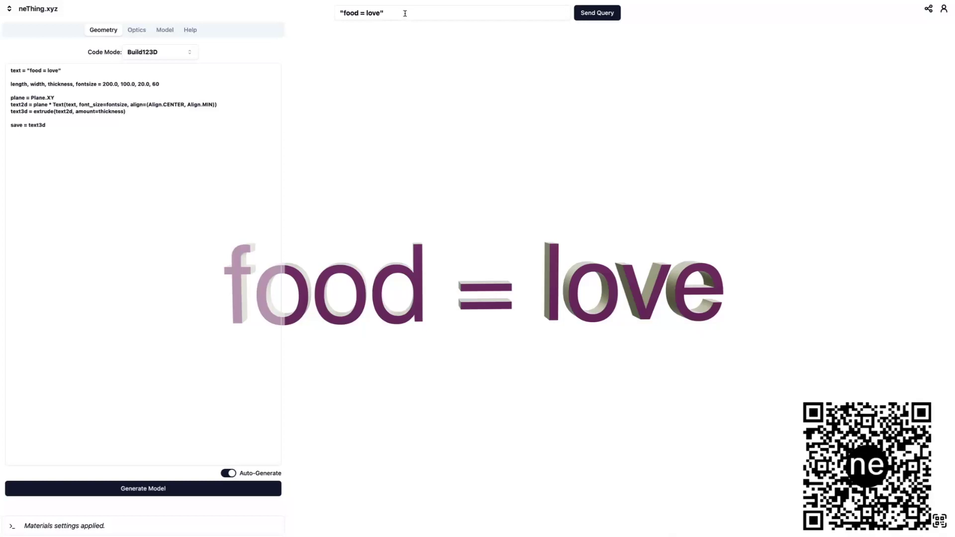
left_click_drag(413, 245, 405, 222)
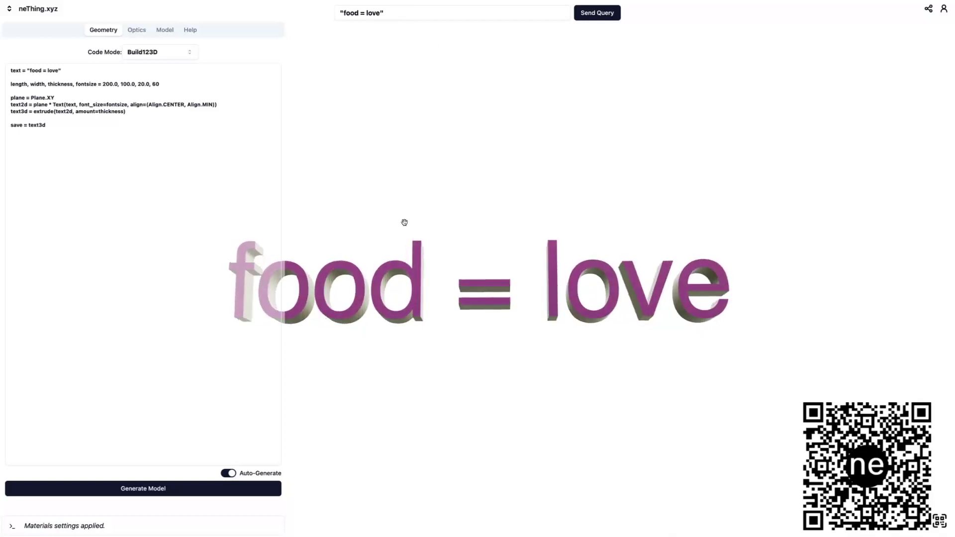
left_click(354, 16)
key("ctrl+a")
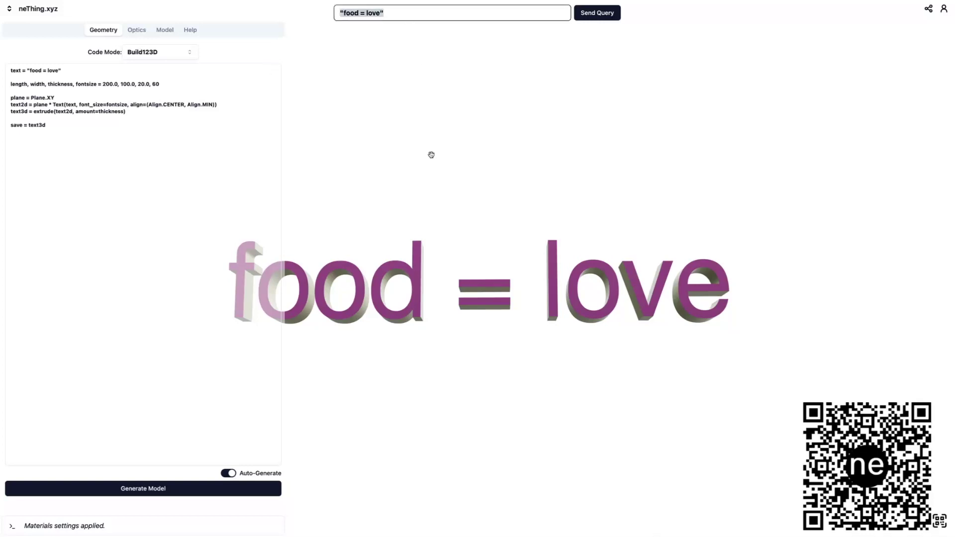
left_click(25, 71)
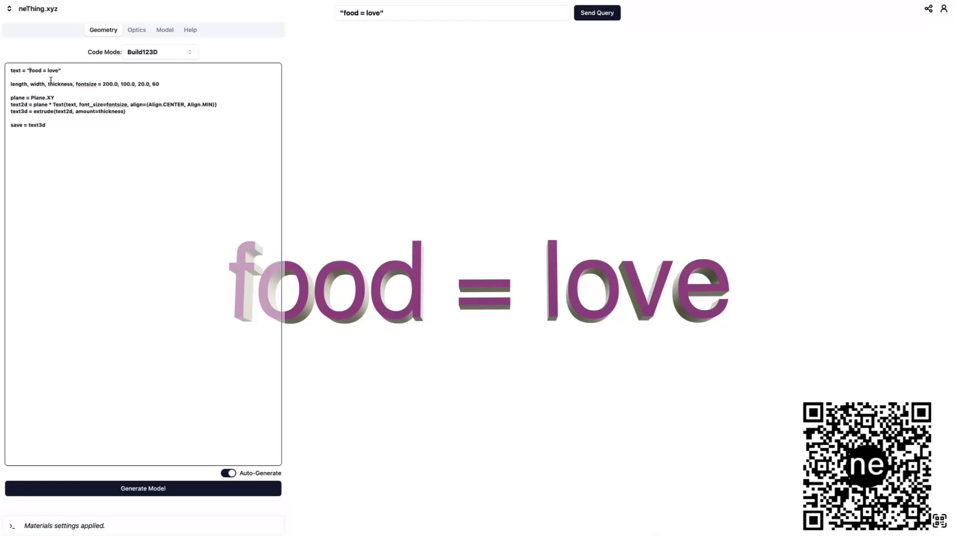
left_click(60, 70, "shift")
type("i love mom")
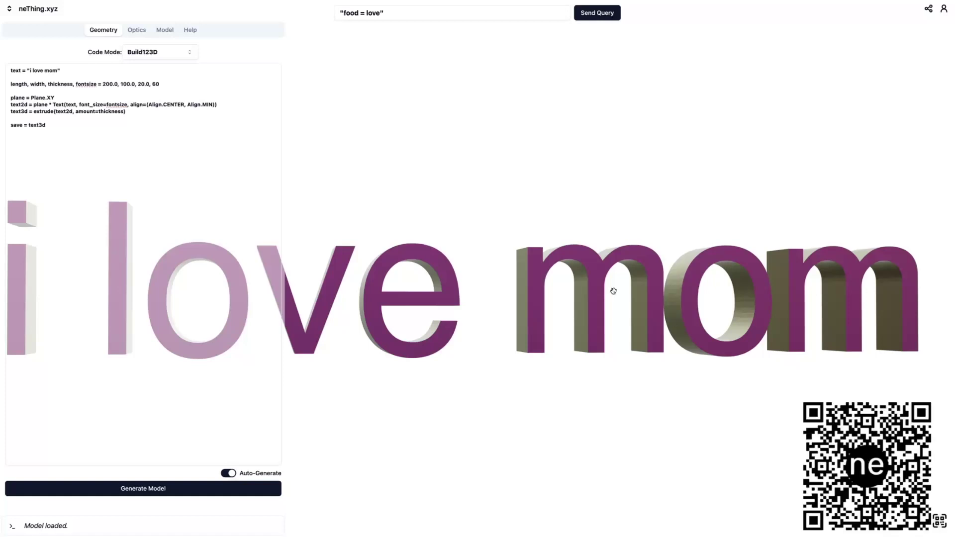
left_click(928, 11)
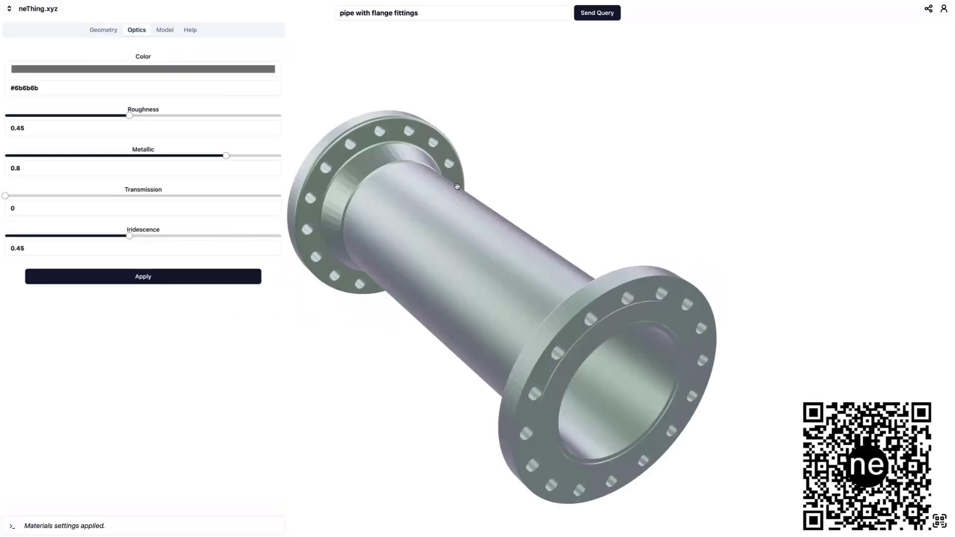
Step: Examine the flanged pipe model from several angles, along with the geometry code that defines its pipe and flanges
left_click_drag(466, 202, 344, 353)
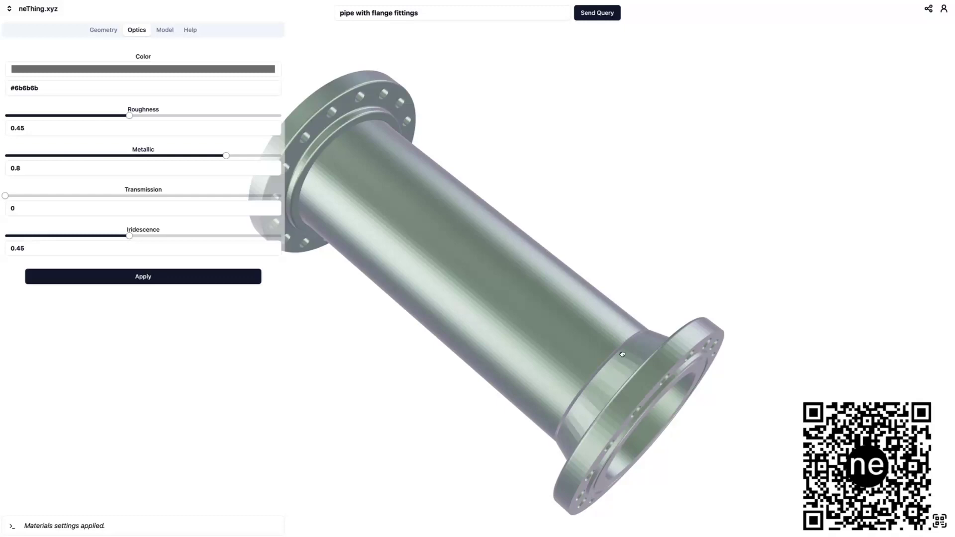
left_click_drag(622, 355, 618, 305)
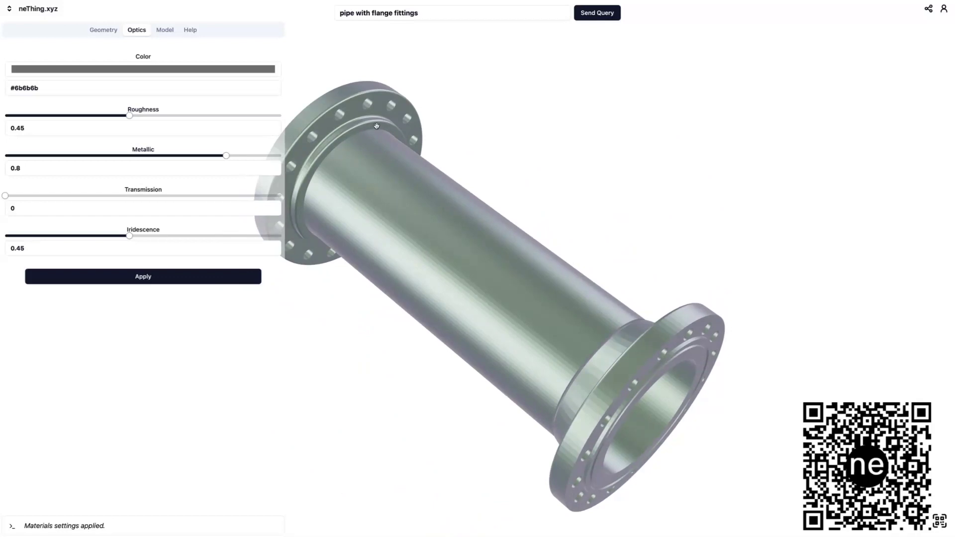
left_click(110, 30)
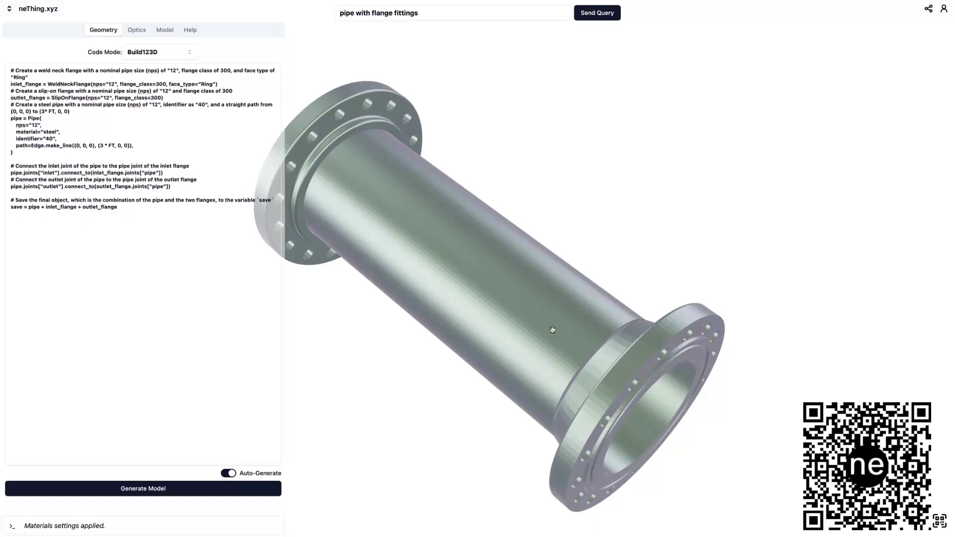
left_click_drag(552, 329, 524, 279)
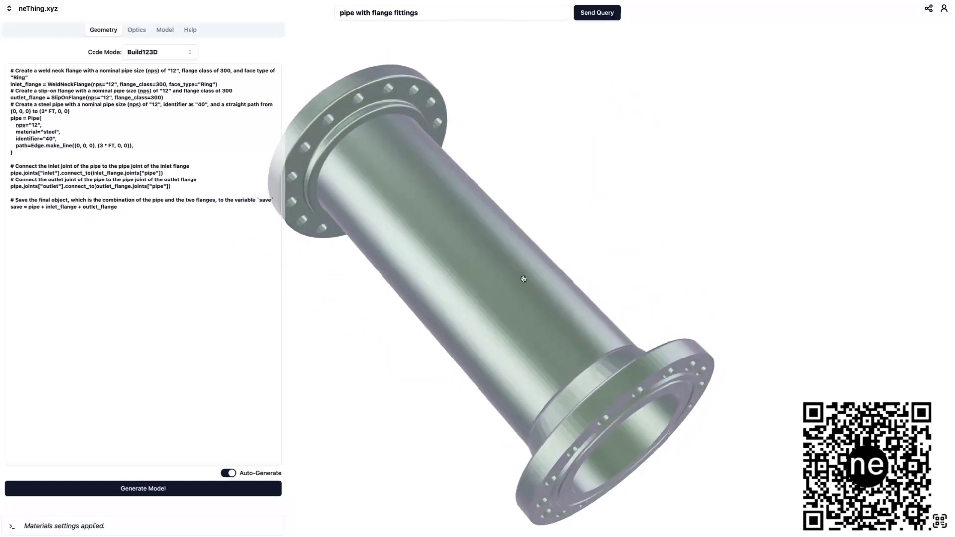